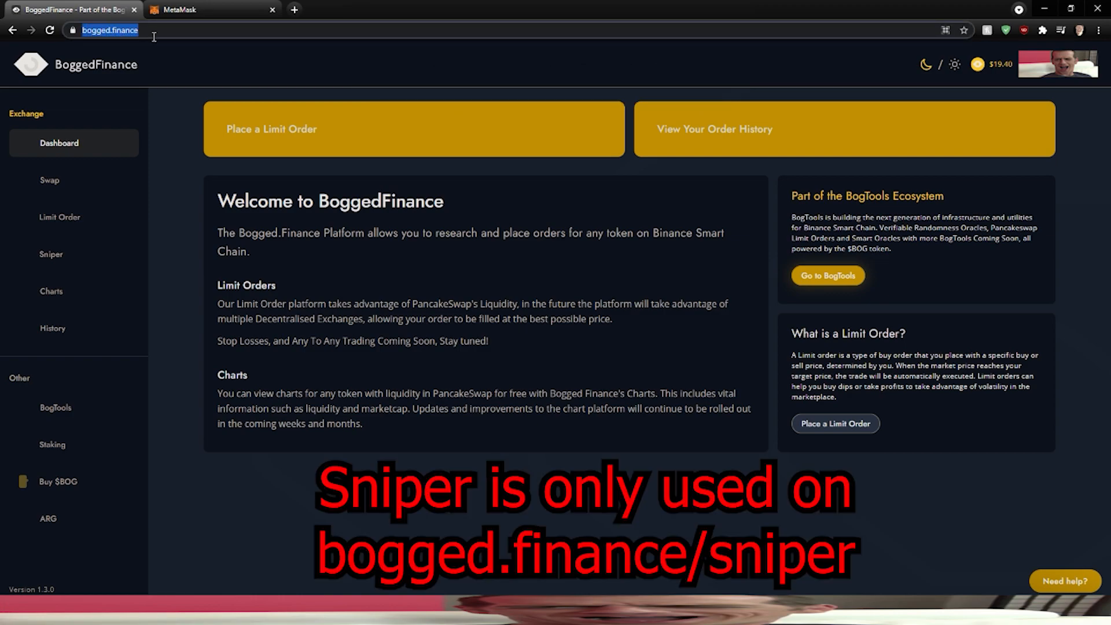
- Open the Sniper page of BoggedFinance
left_click(194, 33)
left_click(289, 41)
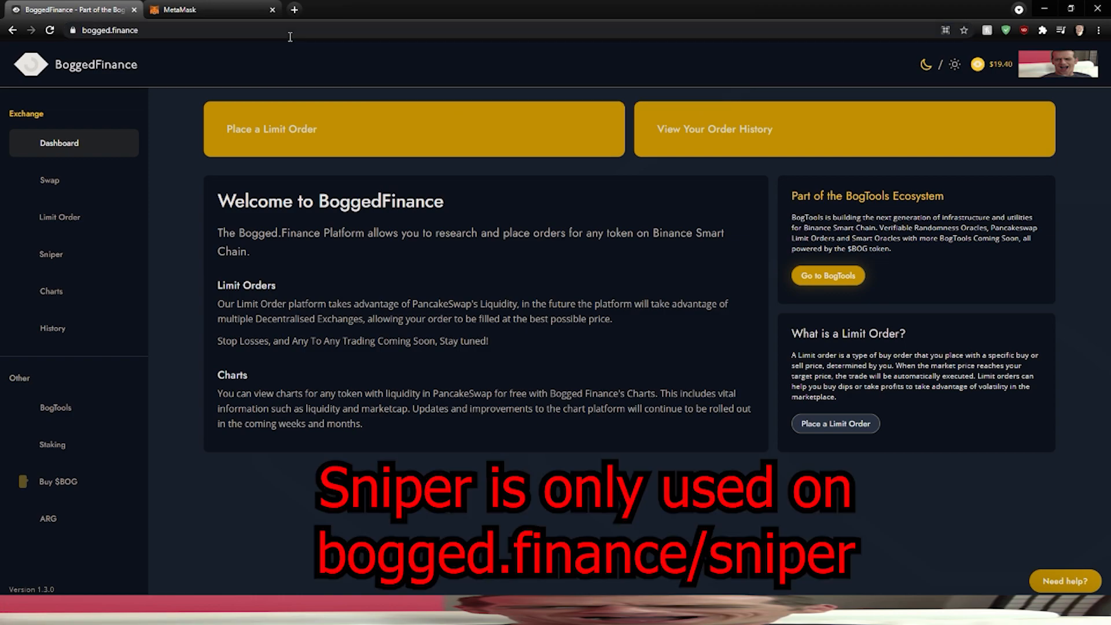
left_click(67, 257)
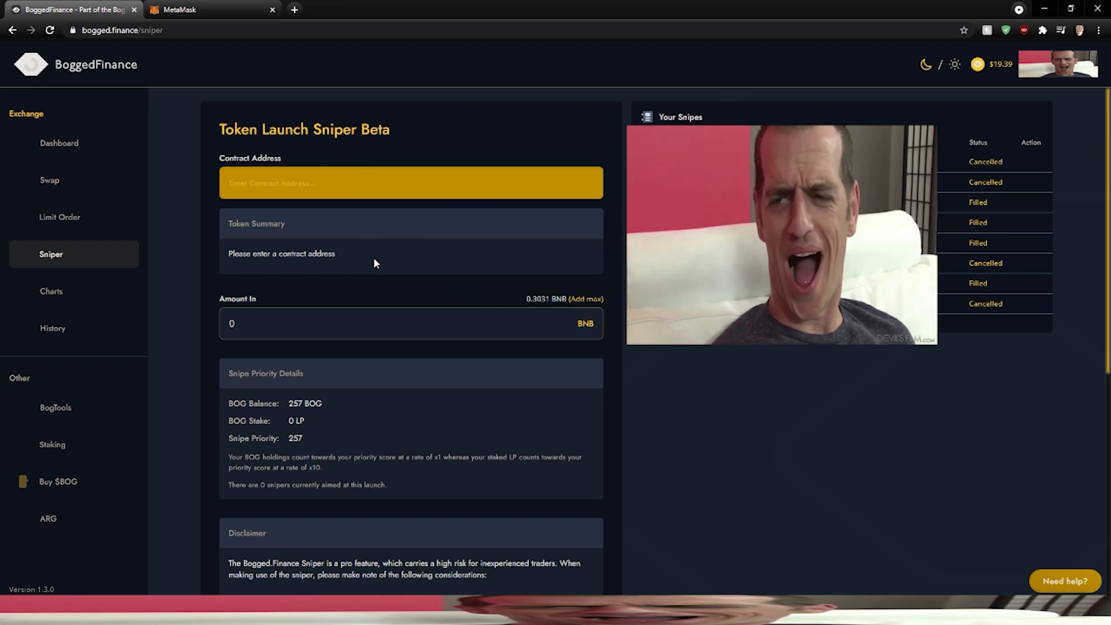
- Examine the Snipe Priority Details for the BOG balance, the snipe priority and the number of snipers aimed at the launch
scroll(363, 262, "down", 3)
left_click_drag(325, 231, 284, 232)
left_click(281, 235)
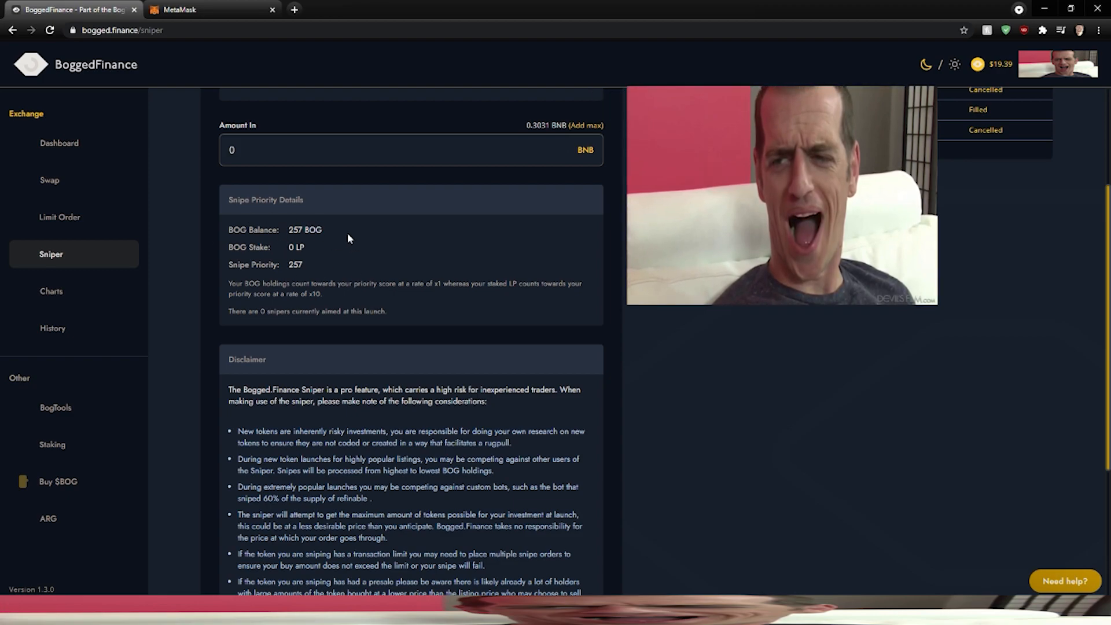
mouse_move(236, 269)
left_mouse_down()
mouse_move(313, 264)
mouse_move(236, 268)
left_mouse_up()
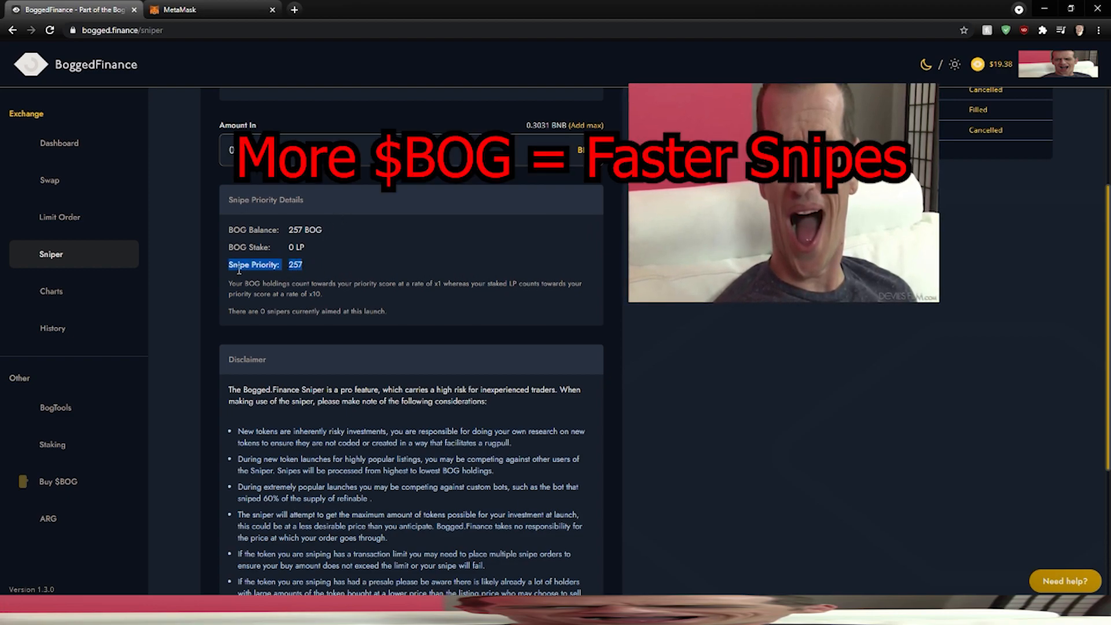
left_click(307, 340)
scroll(347, 396, "up", 3)
scroll(324, 389, "down", 2)
left_click_drag(226, 370, 386, 371)
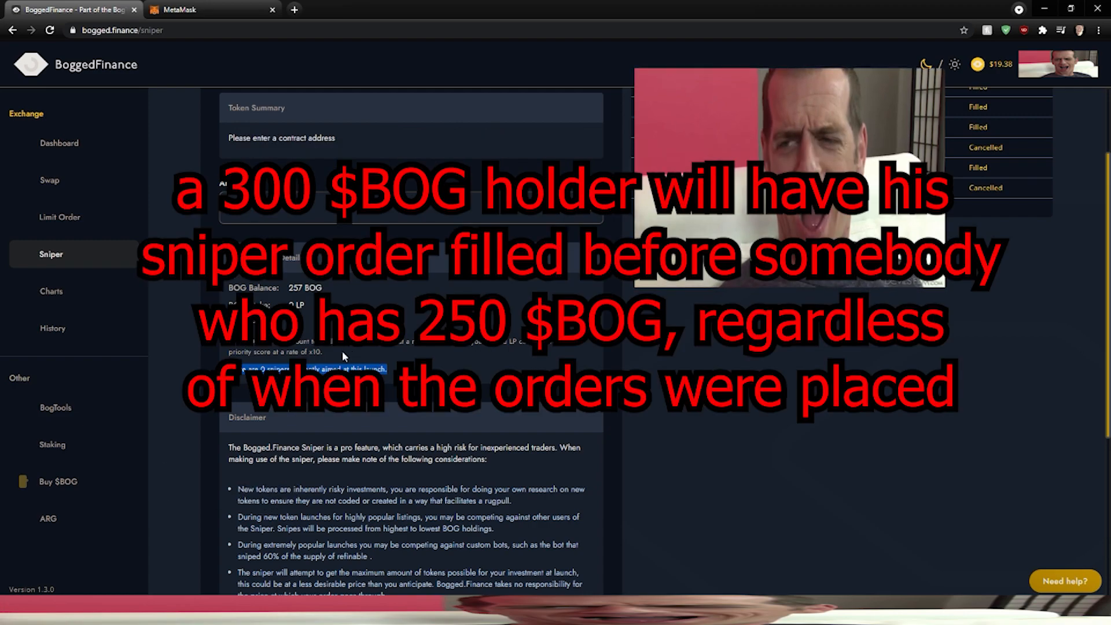
left_click(305, 327)
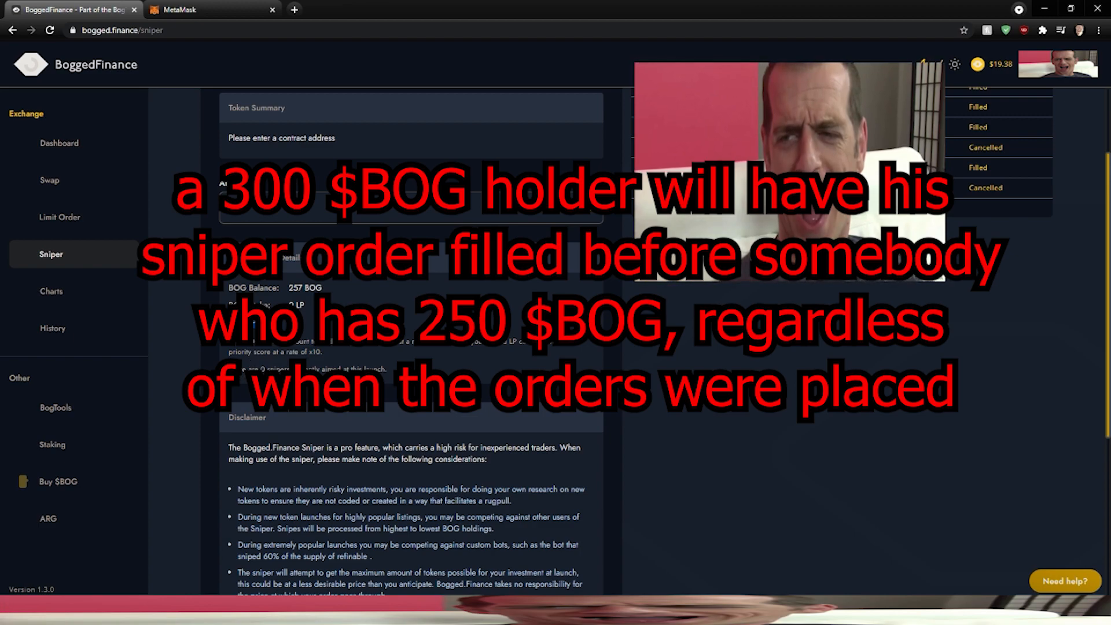
left_click_drag(241, 370, 392, 373)
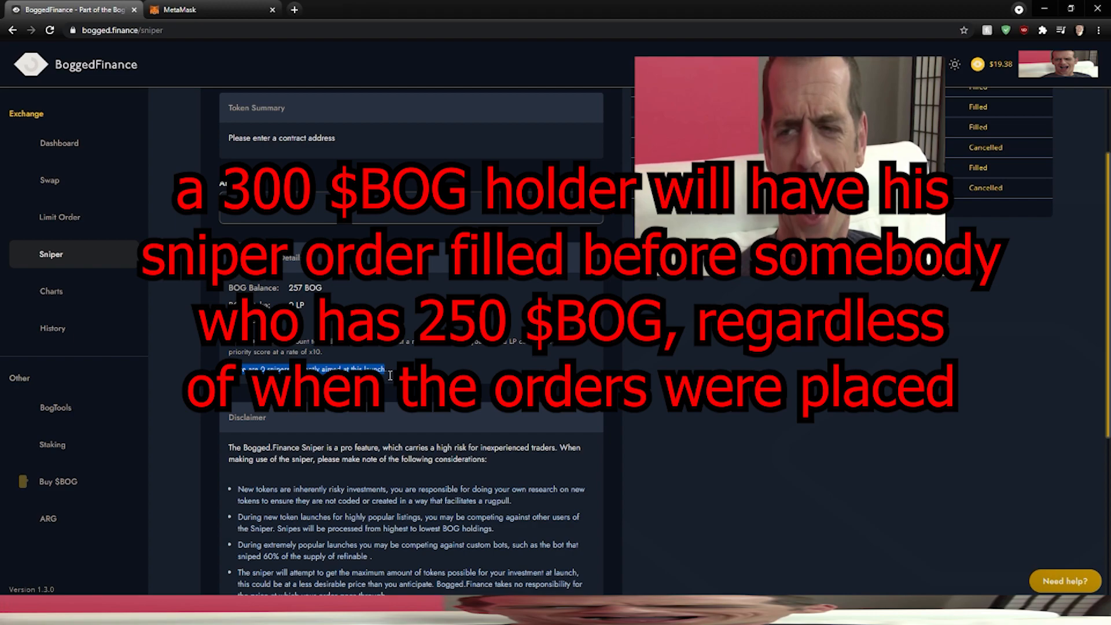
left_click(391, 375)
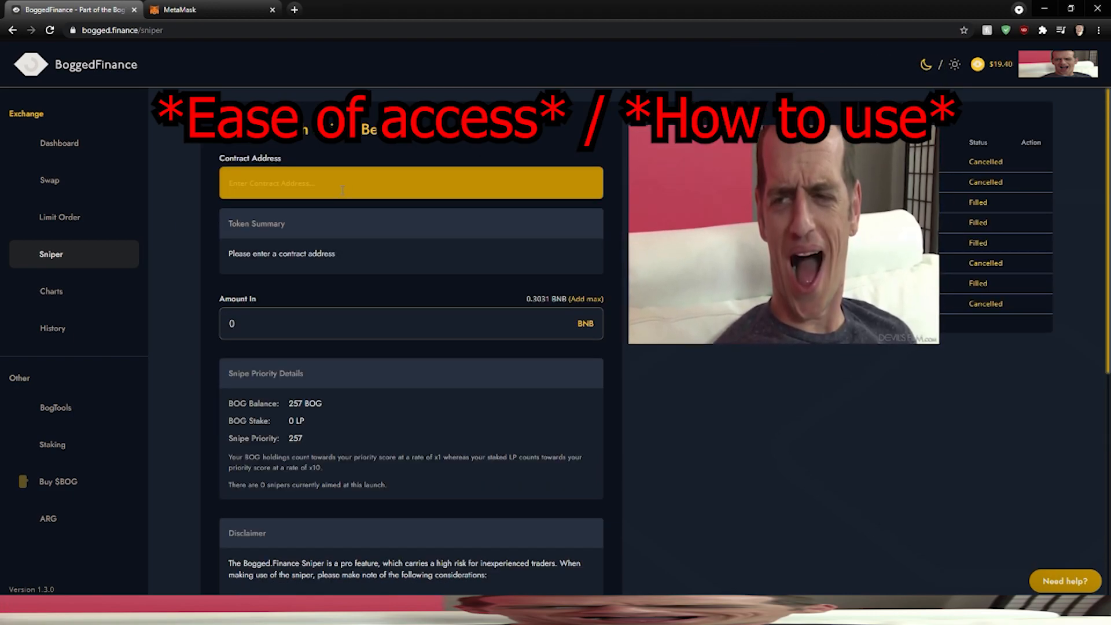
- Enter the Bogged Finance (BOG) token's contract address as a placeholder in the Token Launch Sniper
scroll(243, 265, "down", 1)
double_click(230, 266)
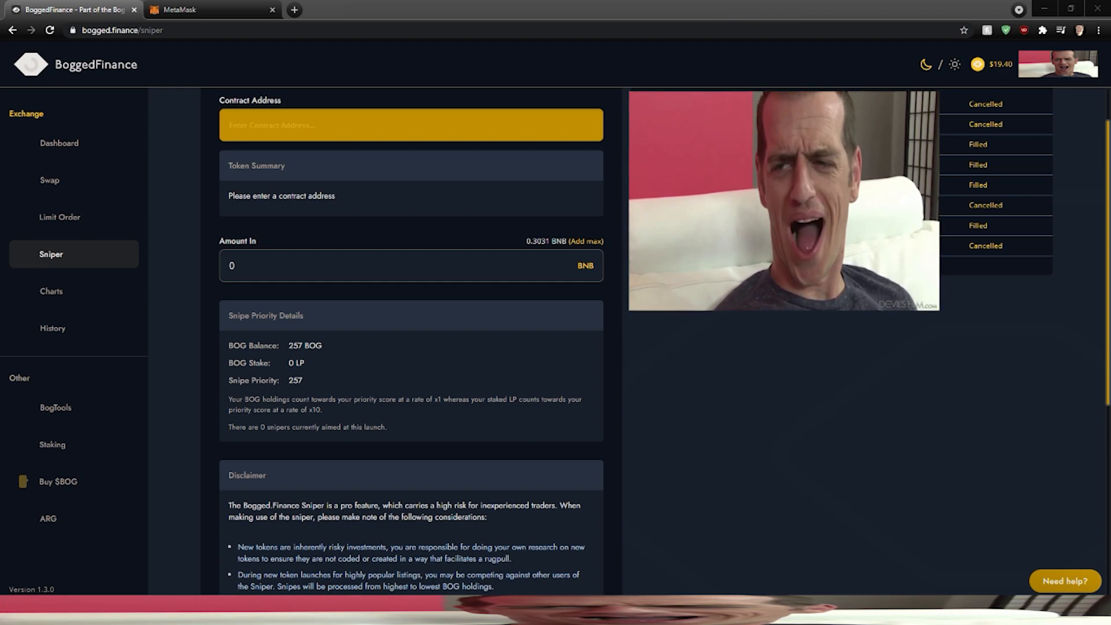
key("ctrl+v")
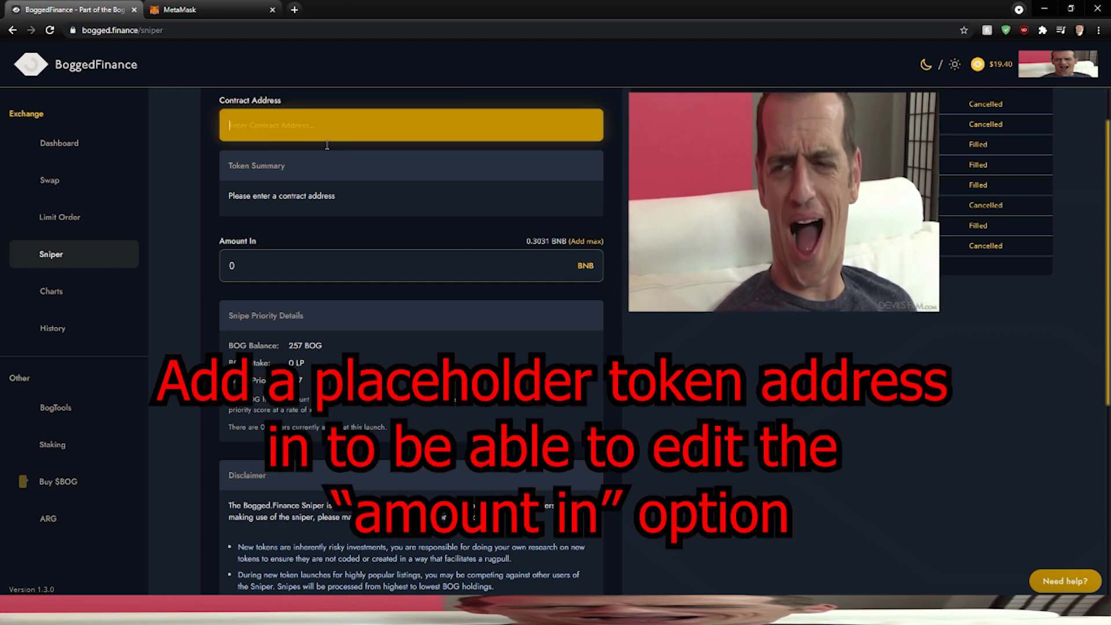
double_click(365, 291)
left_click(431, 254)
left_click_drag(425, 128, 252, 154)
left_click(428, 150)
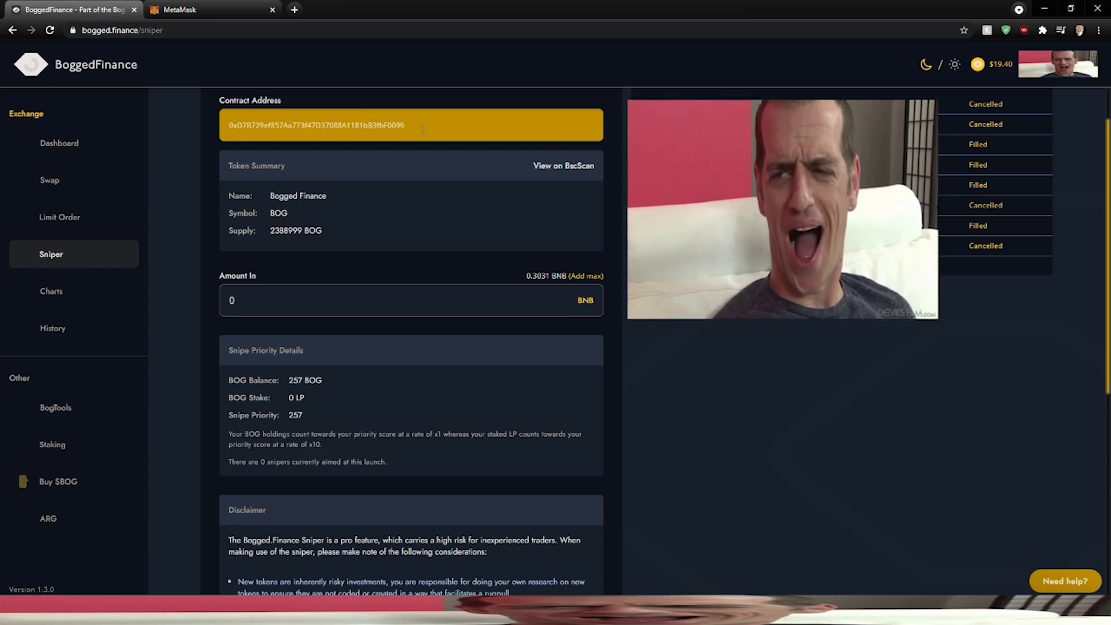
left_click_drag(422, 130, 207, 103)
left_click(255, 125)
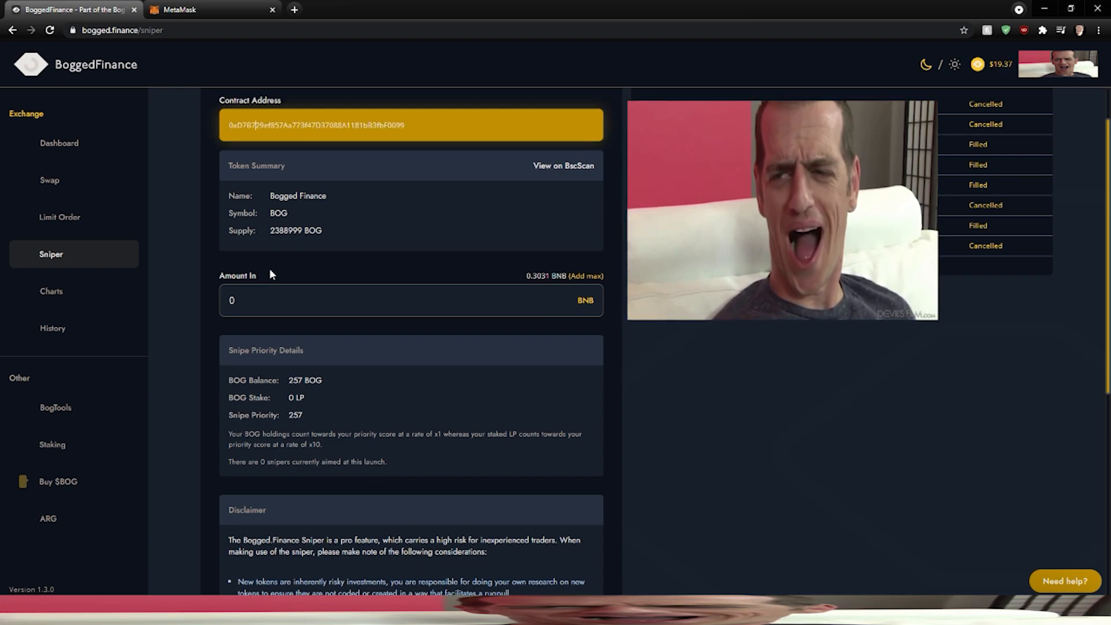
left_click_drag(417, 125, 184, 133)
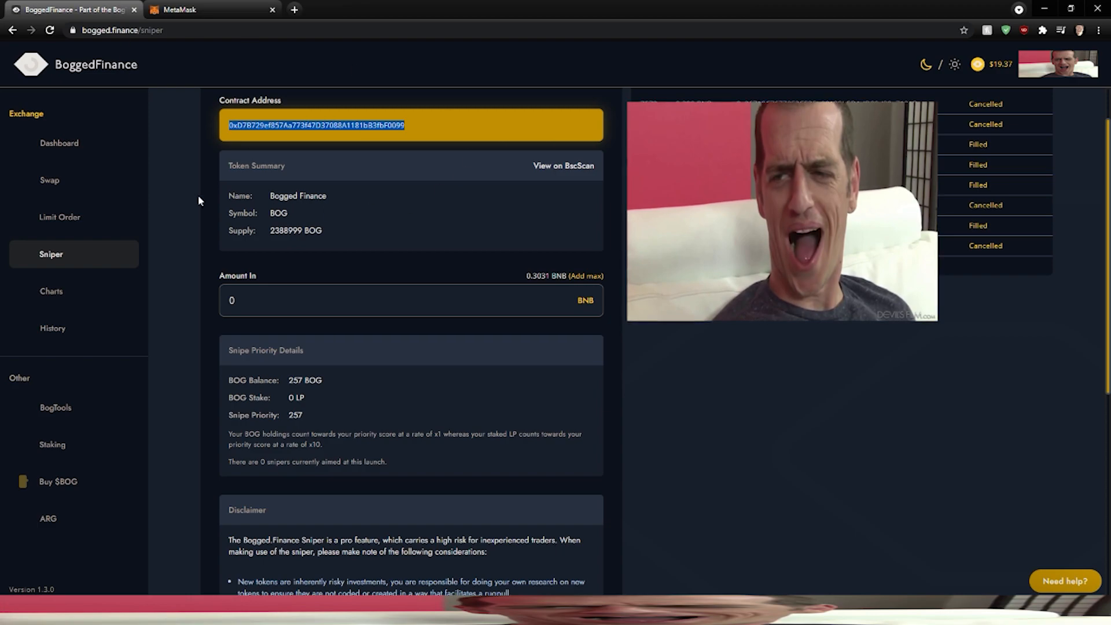
- Set the amount in for the snipe to 0.5 BNB
scroll(315, 248, "up", 1)
scroll(554, 242, "down", 2)
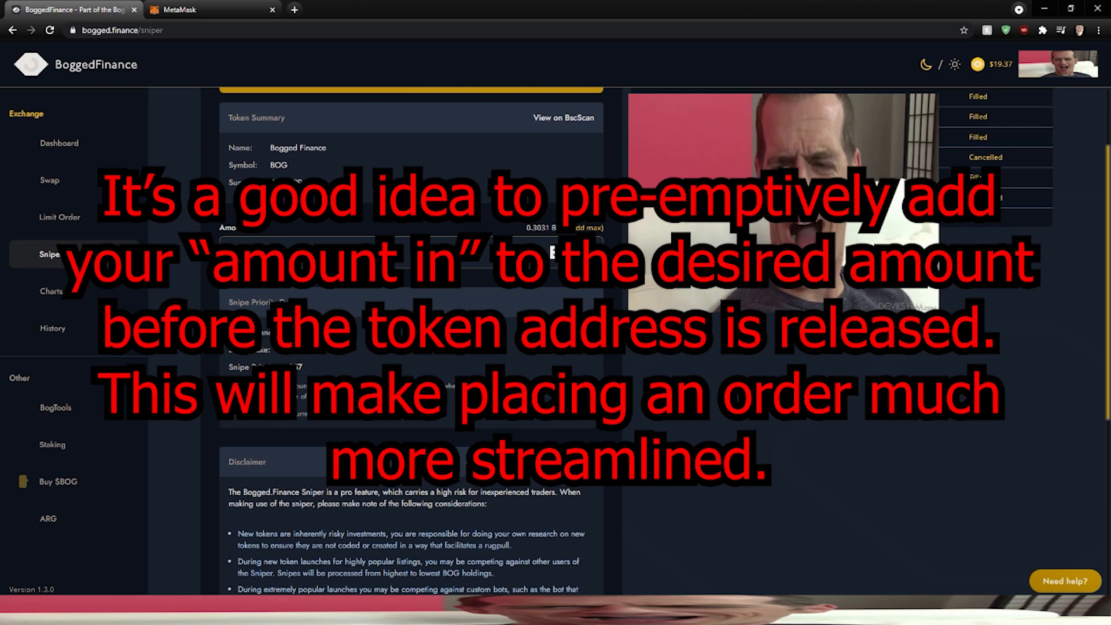
scroll(554, 242, "up", 2)
left_click(257, 362)
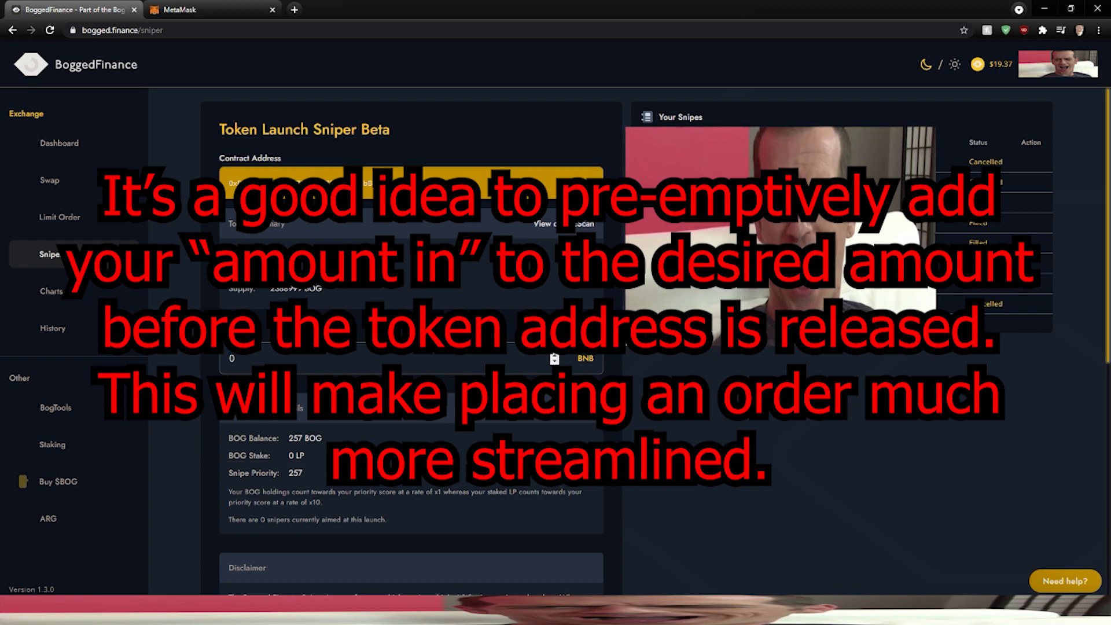
type("5")
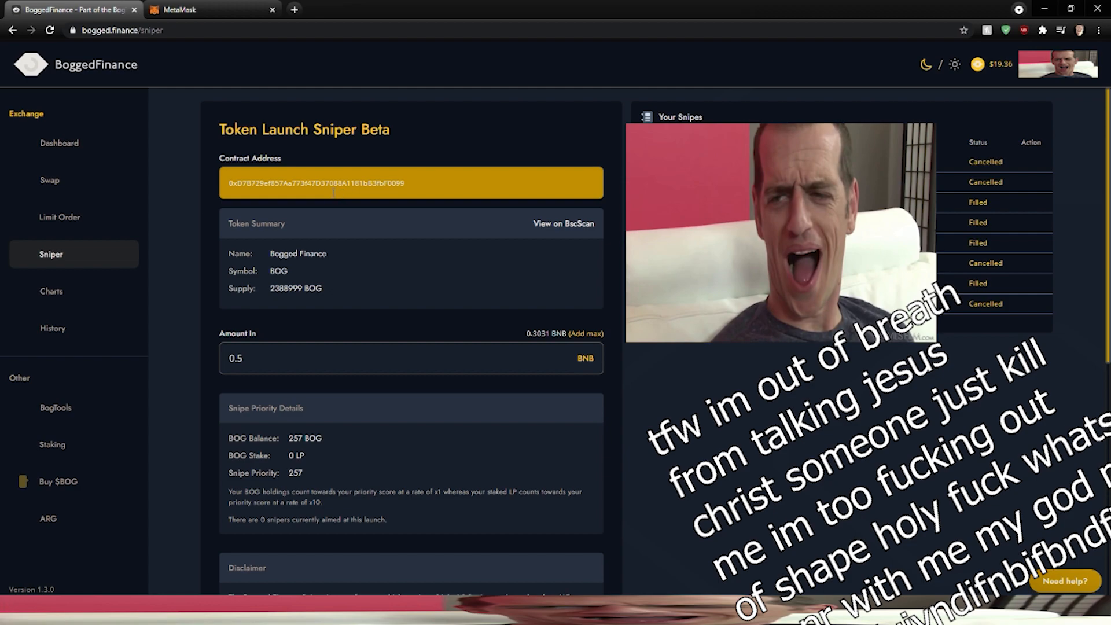
- Clear the placeholder BOG contract address while keeping the entered BNB amount
left_click_drag(411, 183, 156, 195)
left_click(447, 188)
double_click(447, 188)
left_click(447, 188)
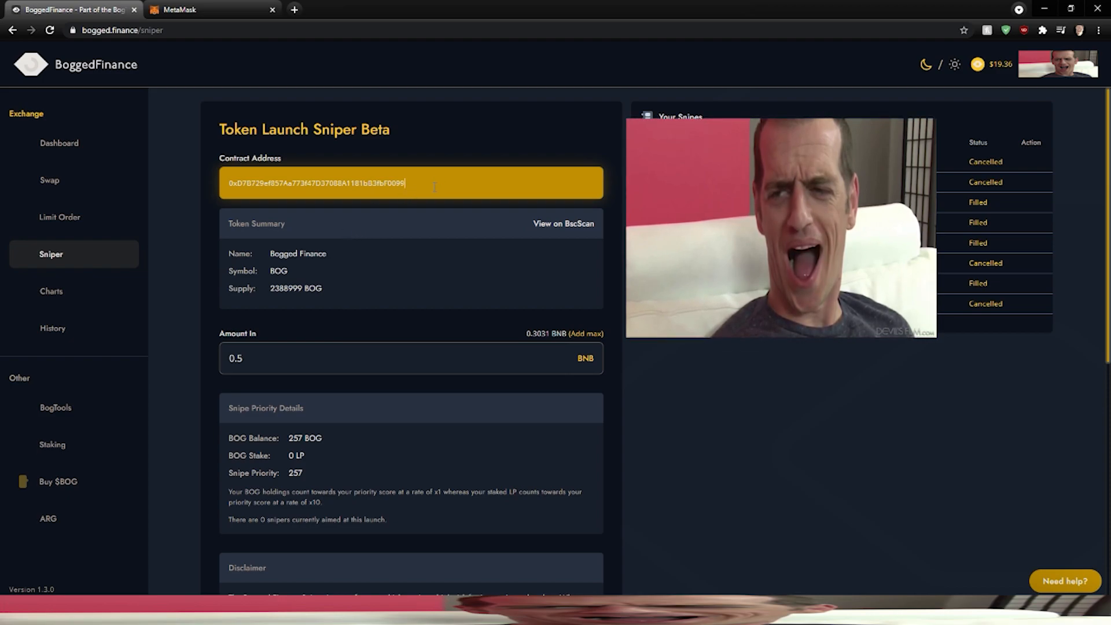
double_click(437, 185)
left_click(284, 351)
left_click_drag(271, 356, 216, 355)
left_click_drag(425, 187, 209, 185)
key("BackSpace")
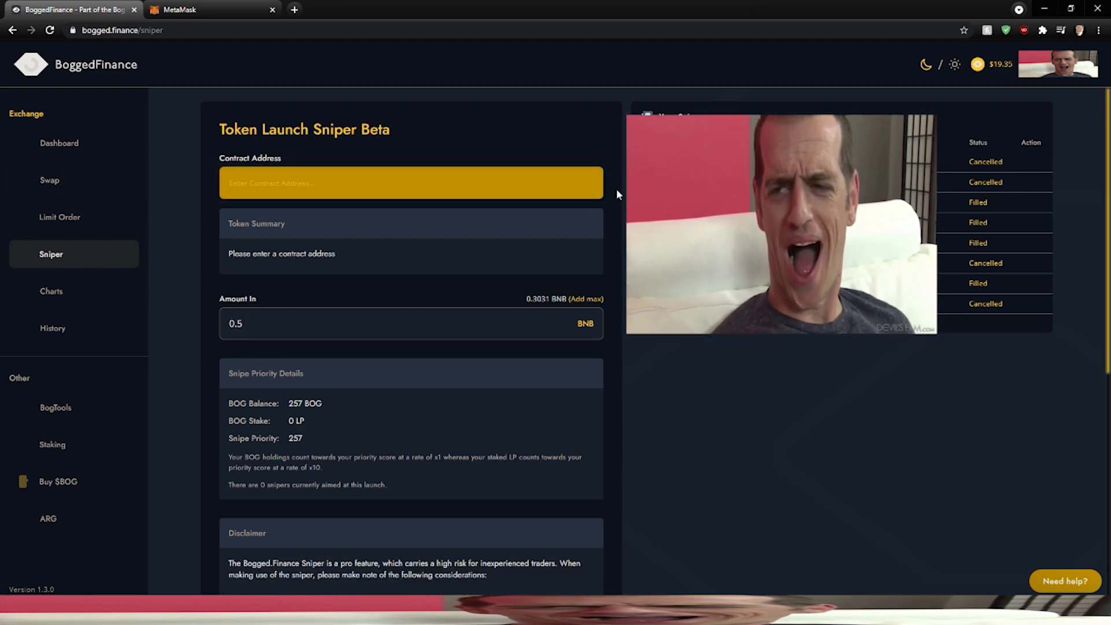
- Try xyz as the contract address and clear it again
left_click(282, 190)
type("xyz")
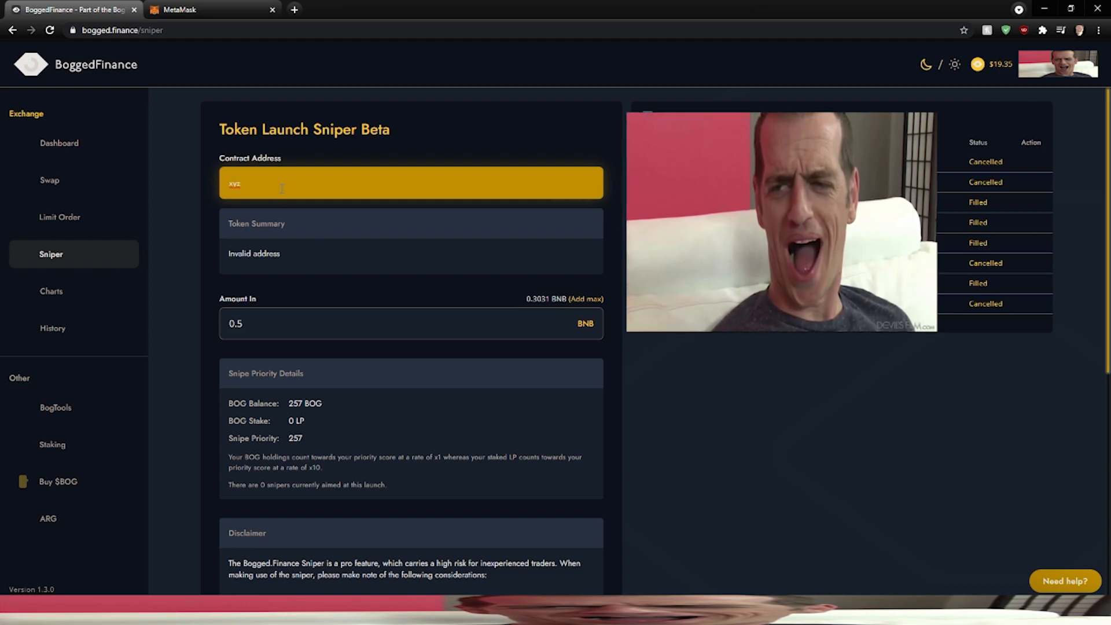
left_click_drag(256, 191, 186, 200)
key("BackSpace")
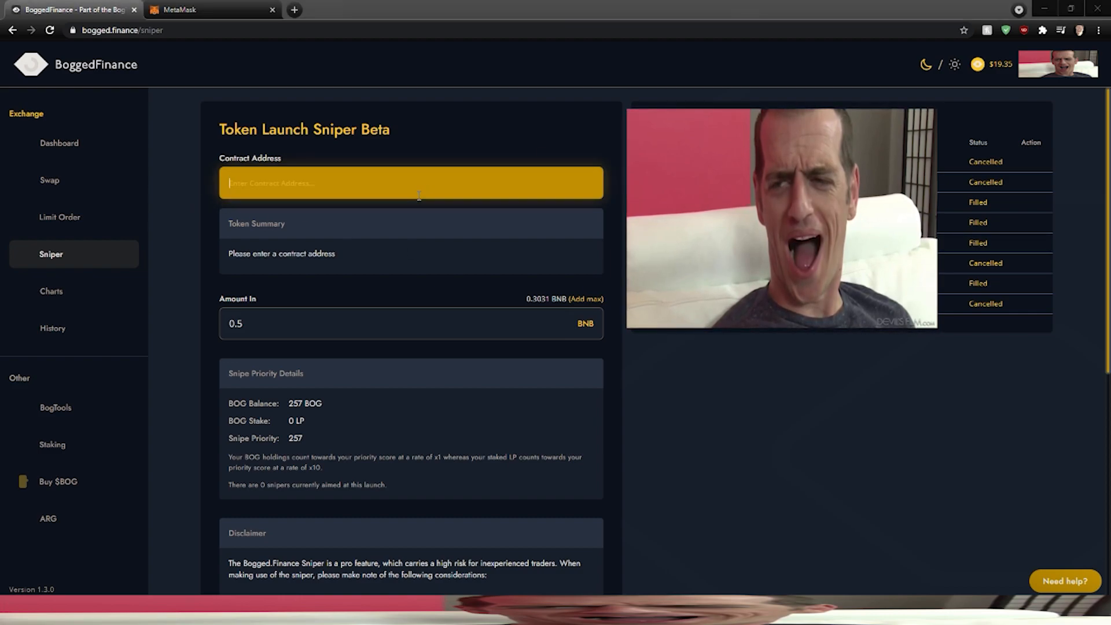
- Enter Bingus Token's contract address and accept the disclaimer about the risks of sniping new tokens
key("ctrl+v")
scroll(731, 360, "down", 6)
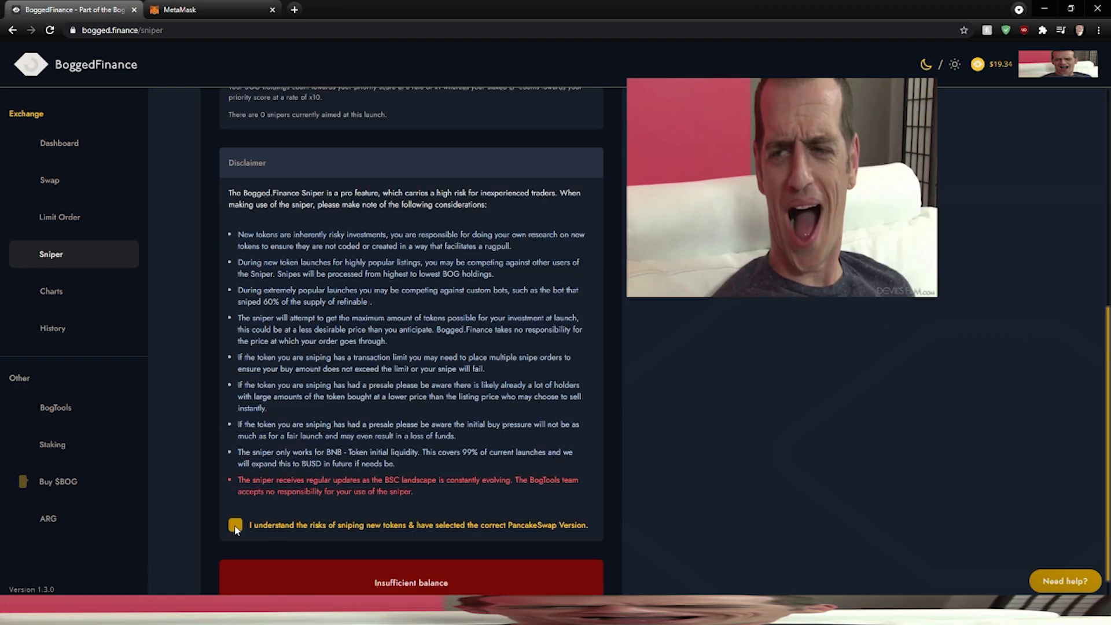
left_click(235, 525)
left_click_drag(302, 525, 414, 528)
left_click(414, 528)
- Submit the Bingus Token snipe order and set the gas price of its MetaMask transaction to 20 GWEI
scroll(562, 434, "up", 2)
scroll(494, 497, "up", 6)
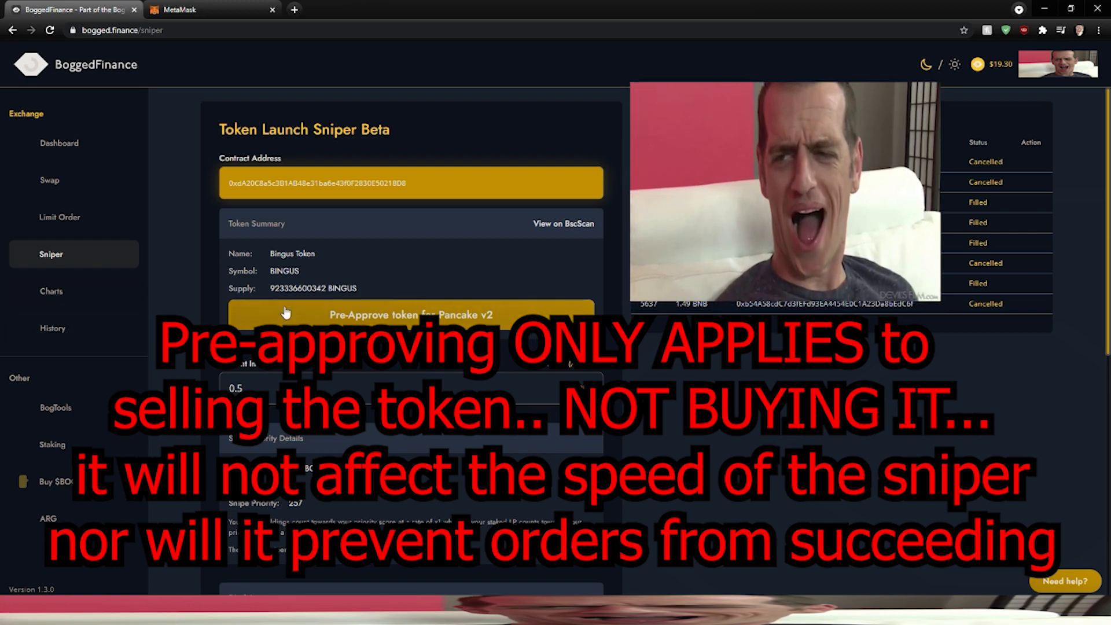
scroll(431, 315, "down", 10)
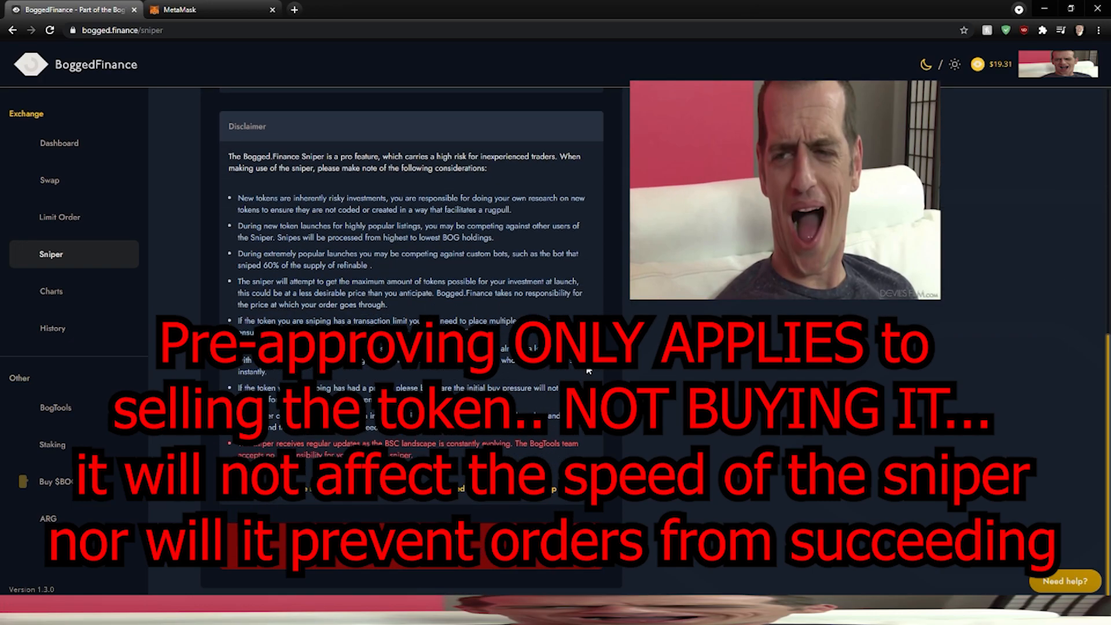
left_click(414, 555)
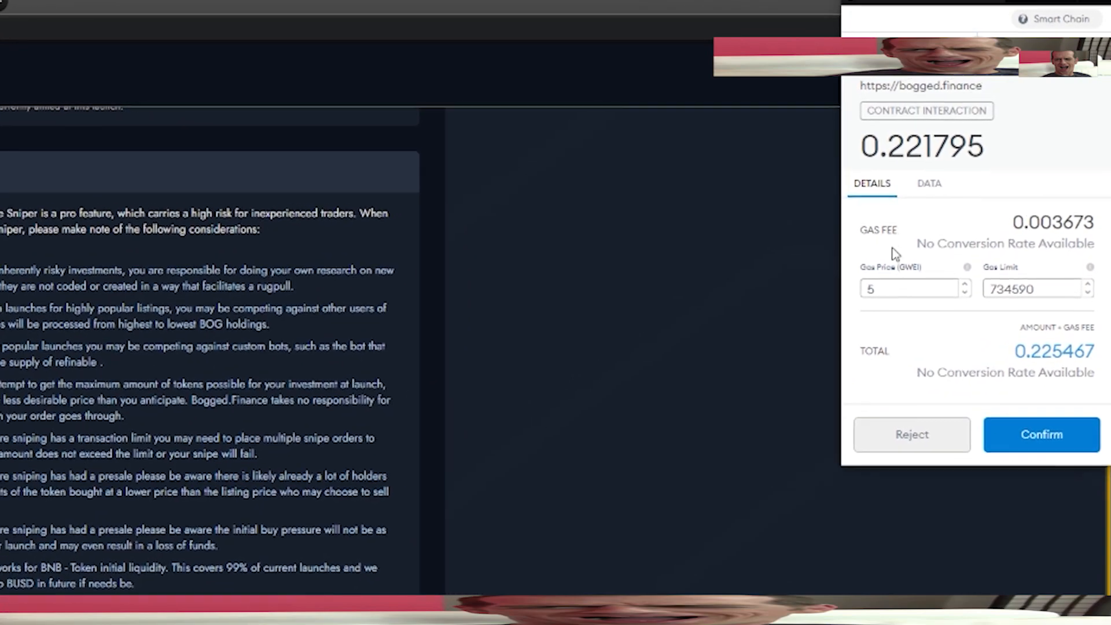
double_click(894, 288)
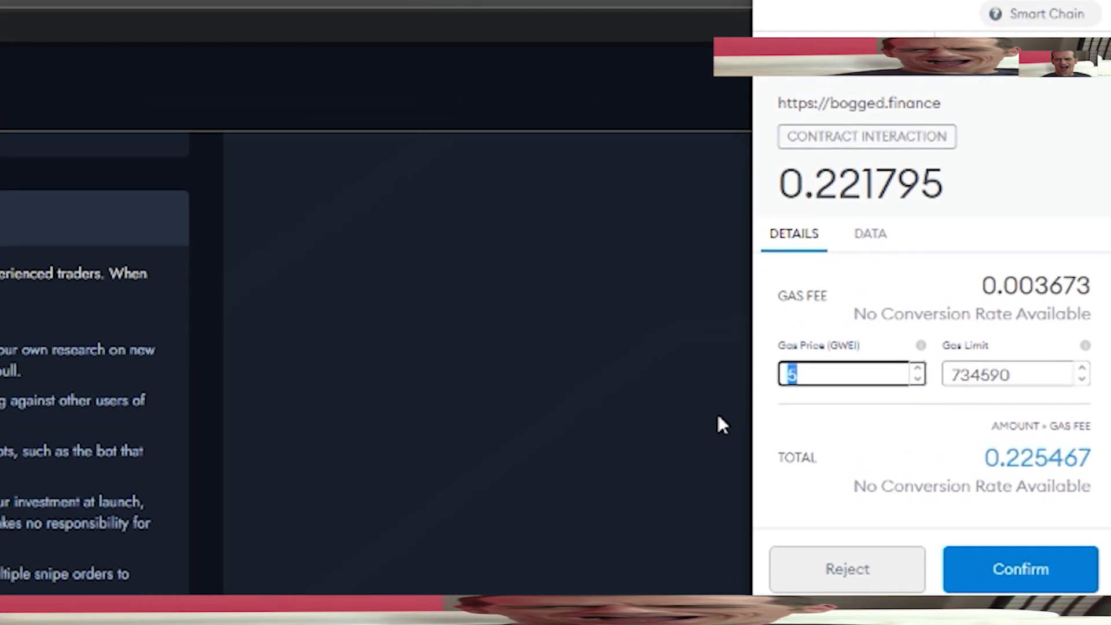
type("20")
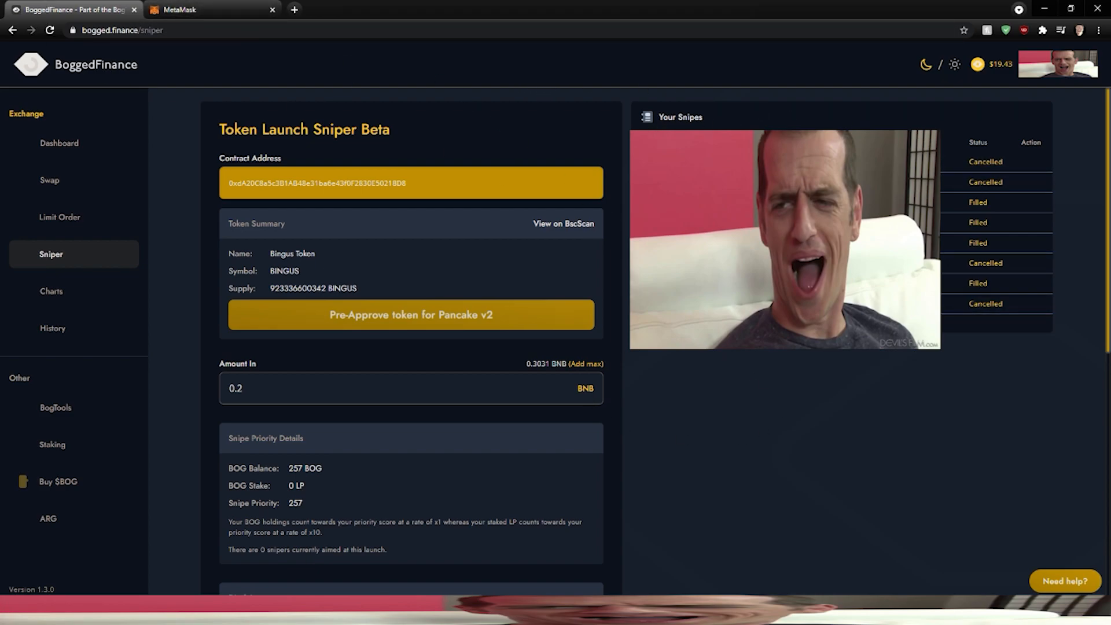
- Check the statuses of the orders in the Your Snipes list
left_click(649, 118)
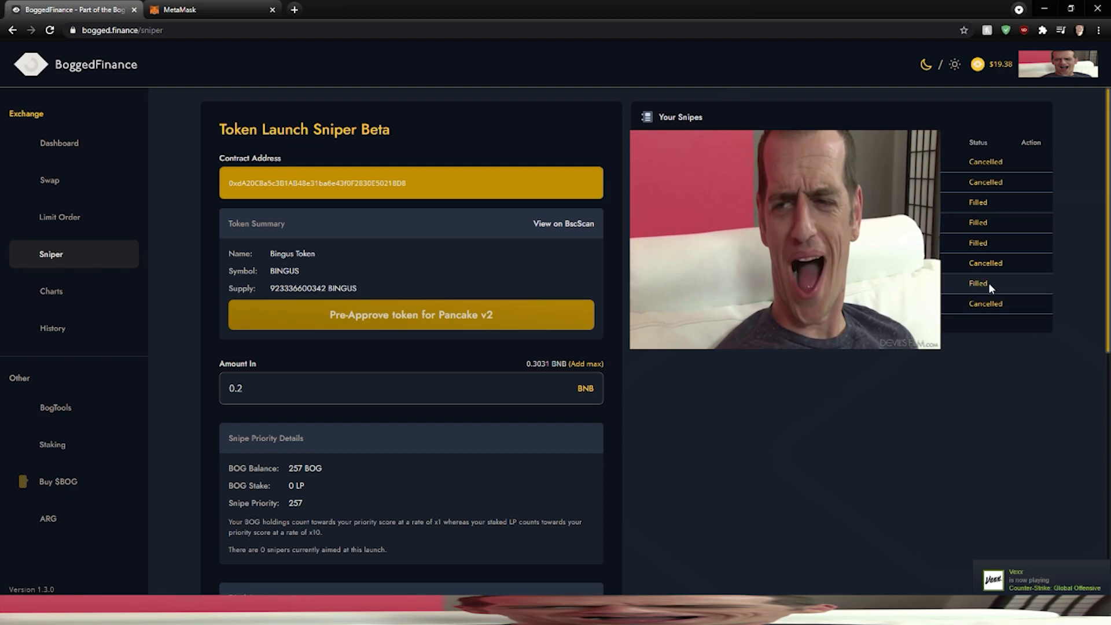
left_click(965, 284)
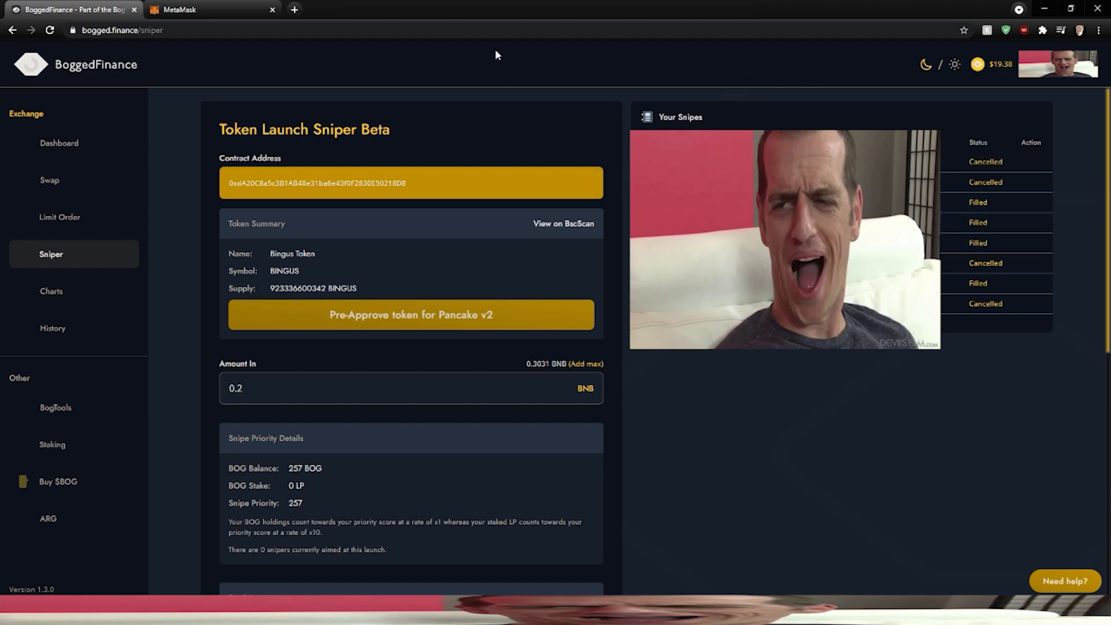
- Open pancakeswap.finance in a new browser tab and close that tab again
left_click(293, 10)
type("pancakeswap.finance")
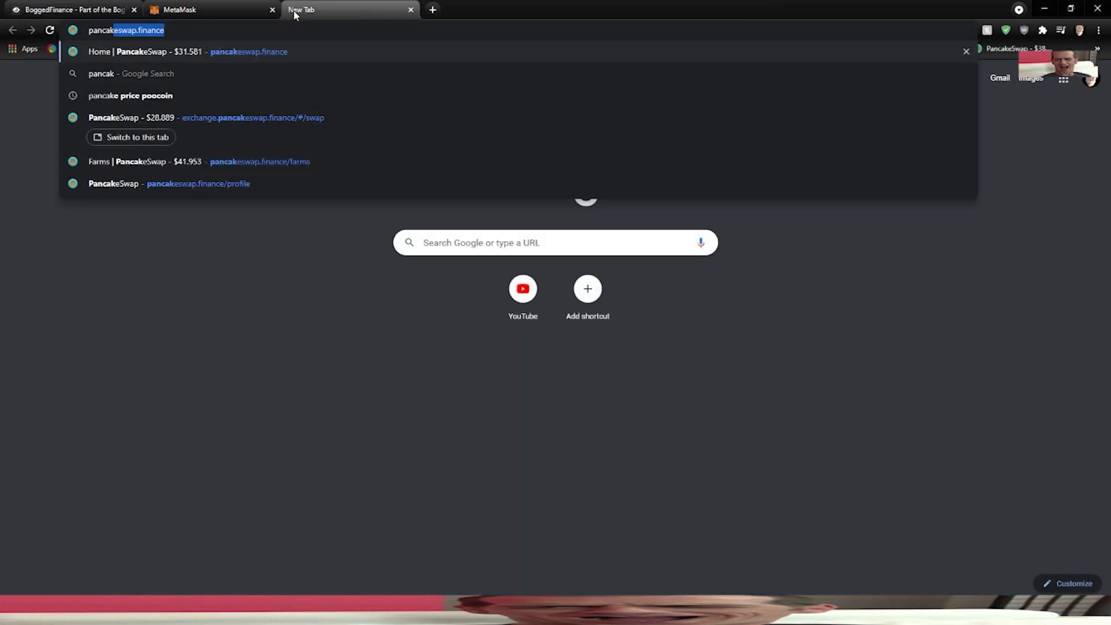
key("Return")
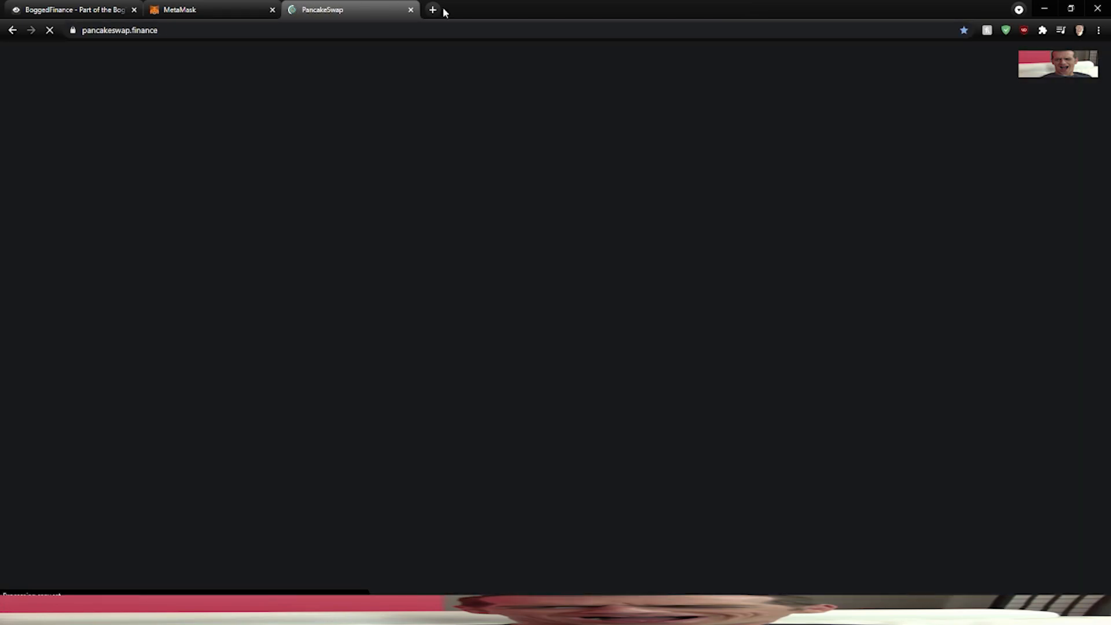
left_click(411, 10)
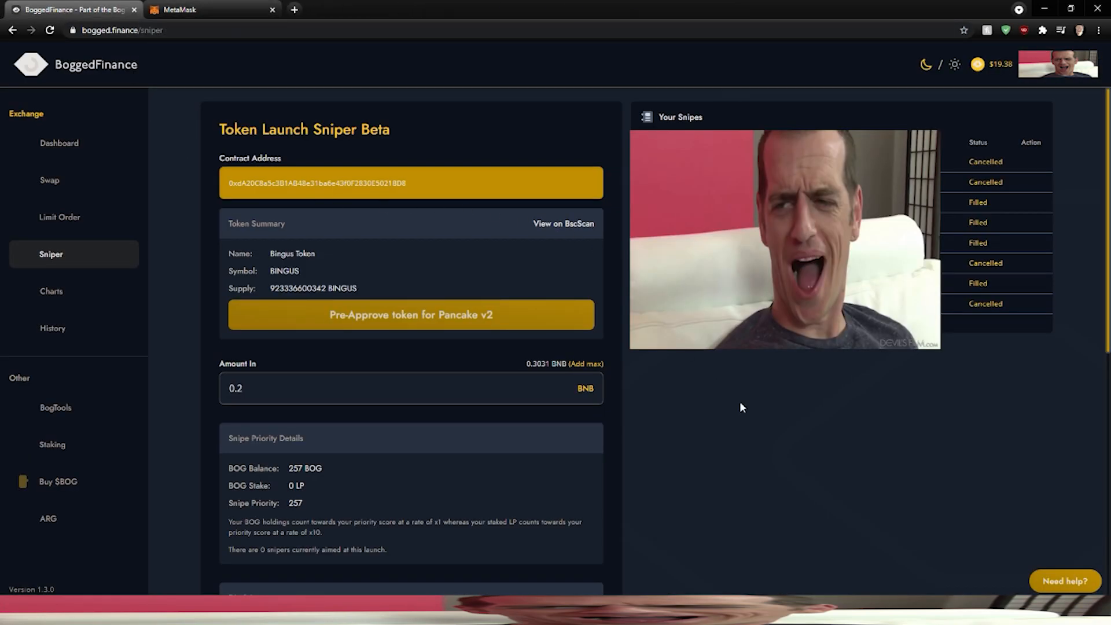